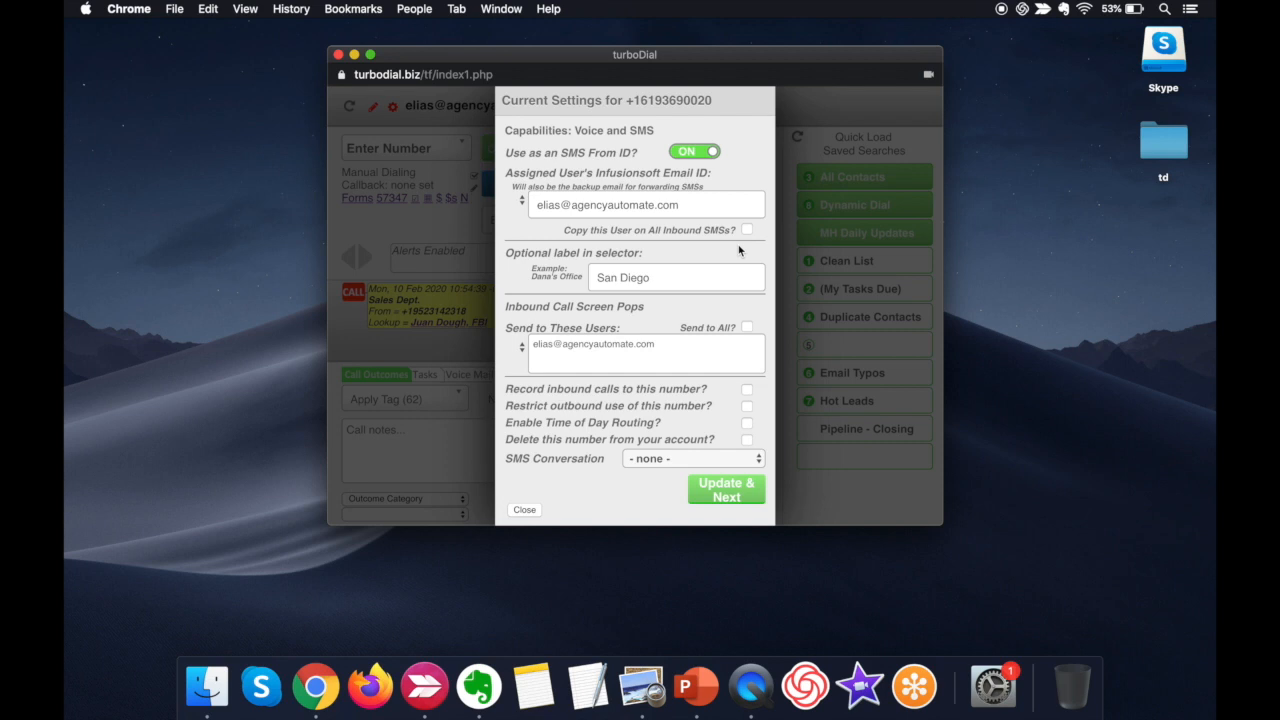
- Examine the San Diego number's selector label in its configuration against the Inbound&SMS selector in the main window
double_click(698, 276)
left_click(698, 277)
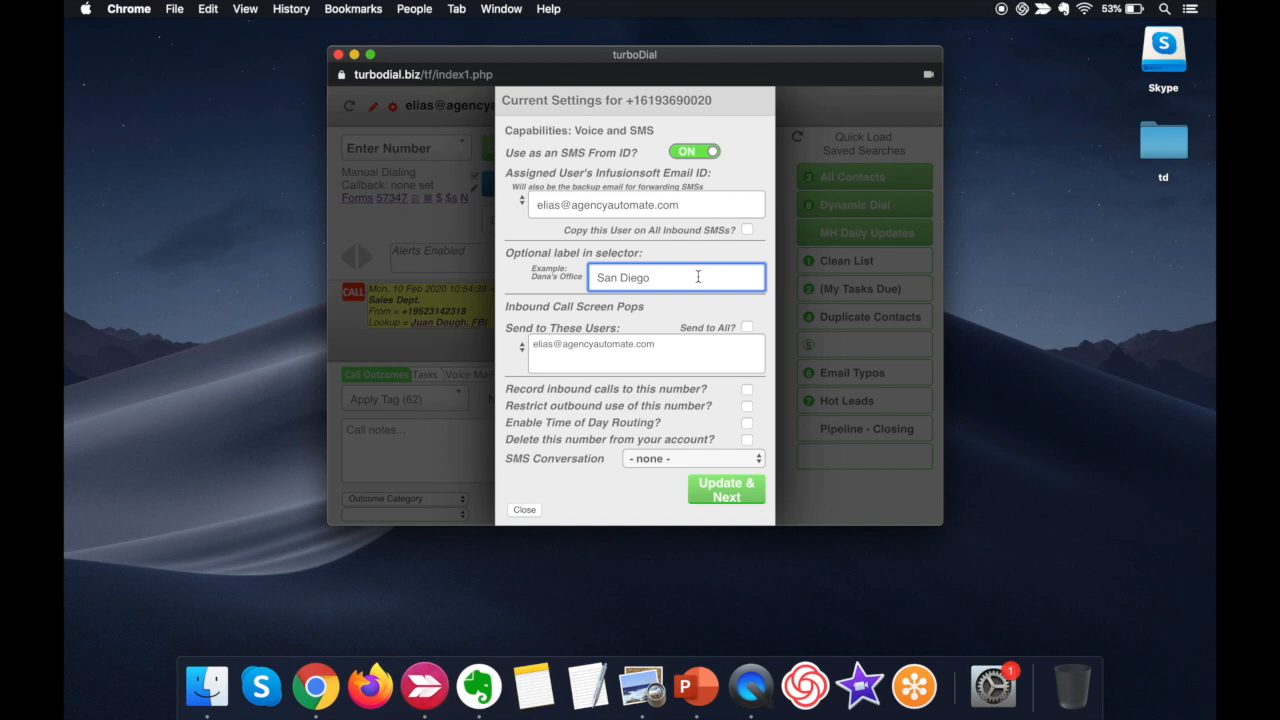
left_click(525, 510)
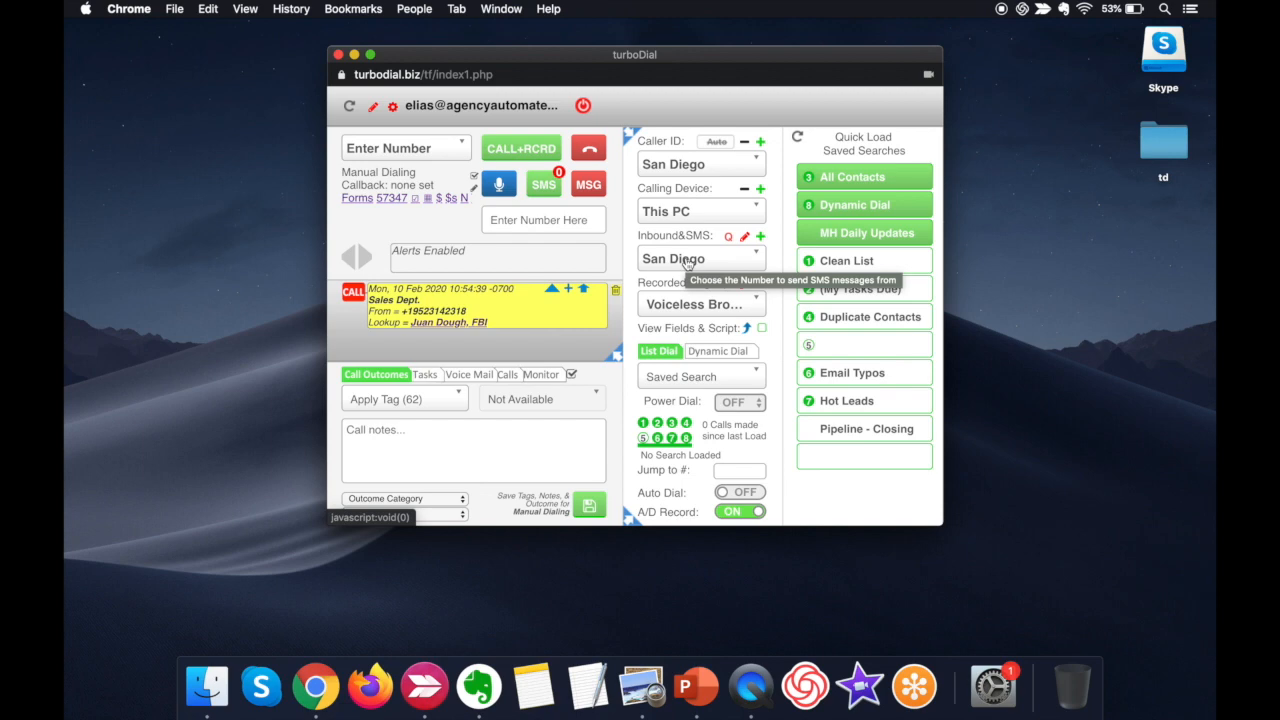
left_click(744, 240)
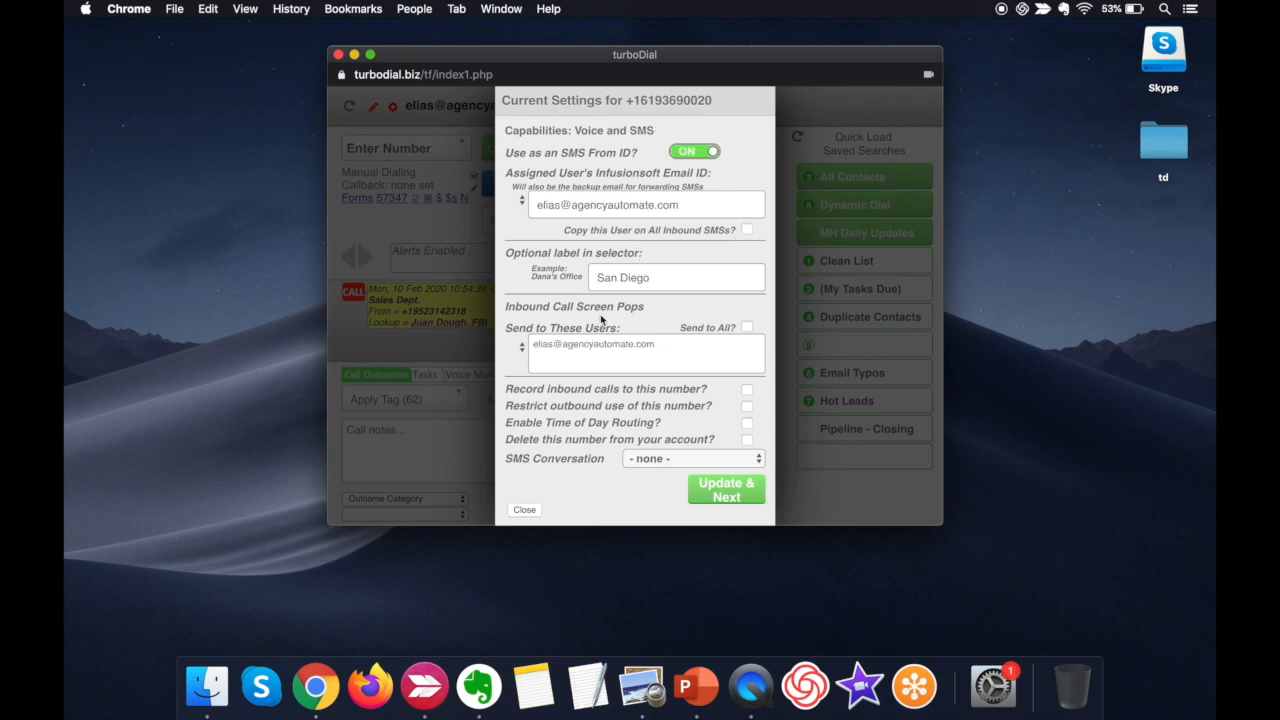
left_click(527, 511)
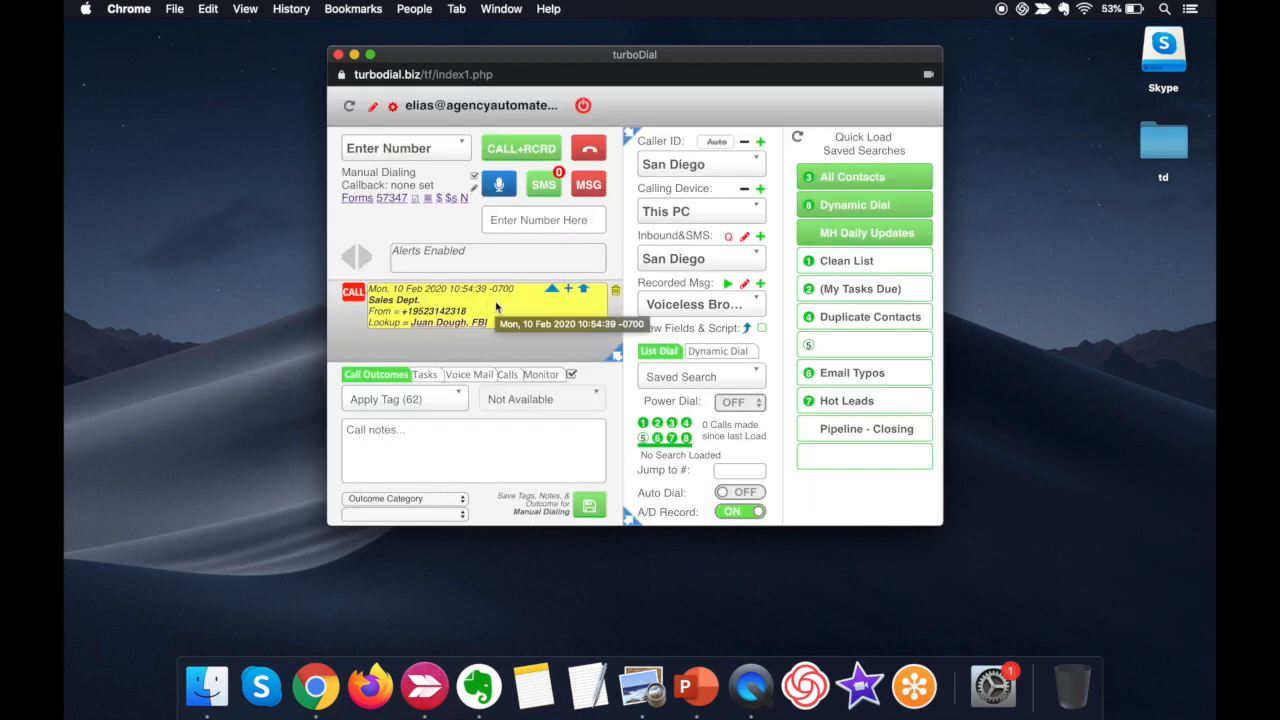
- Open the San Diego number's configuration and add a second user's email to the inbound call screen pop recipients
left_click(744, 237)
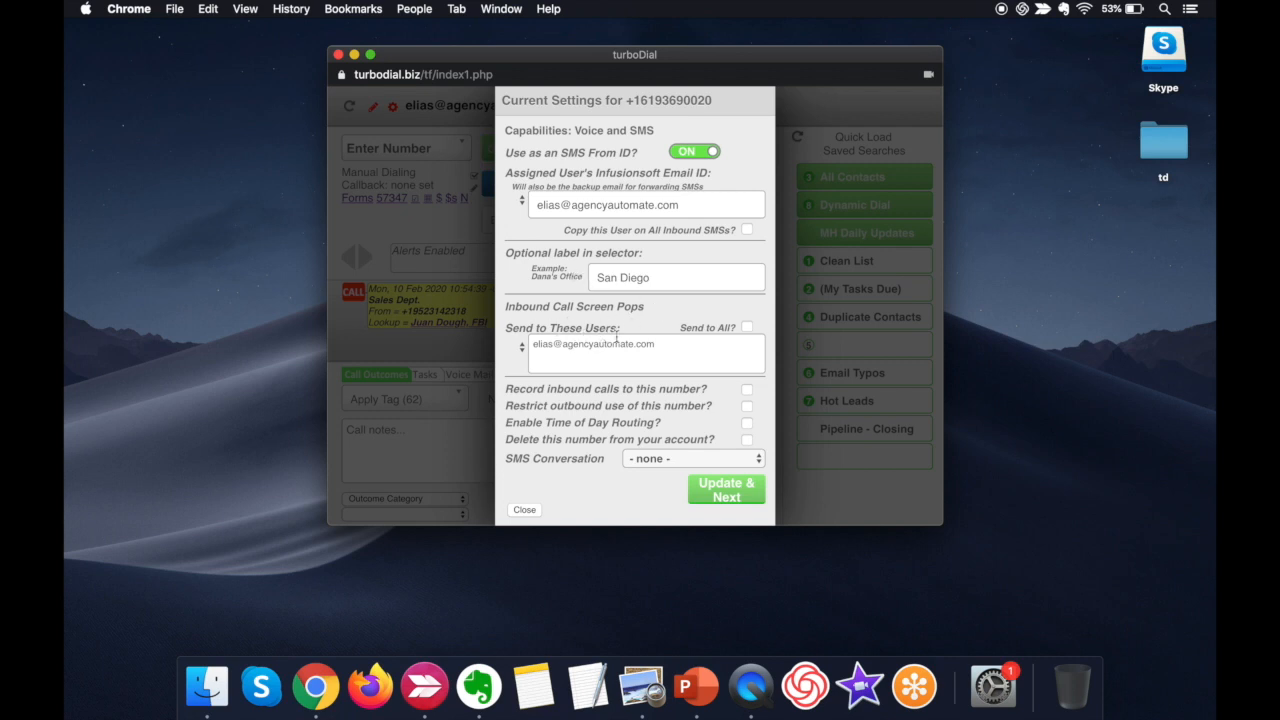
left_click(637, 349)
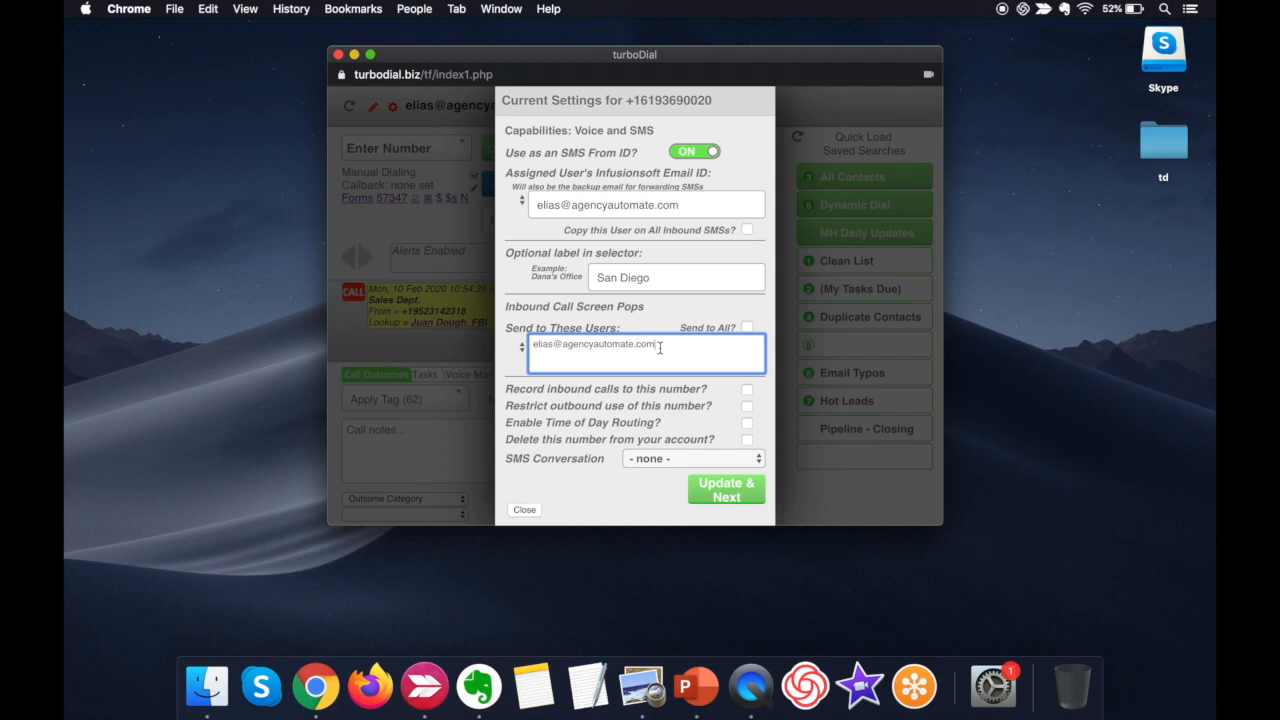
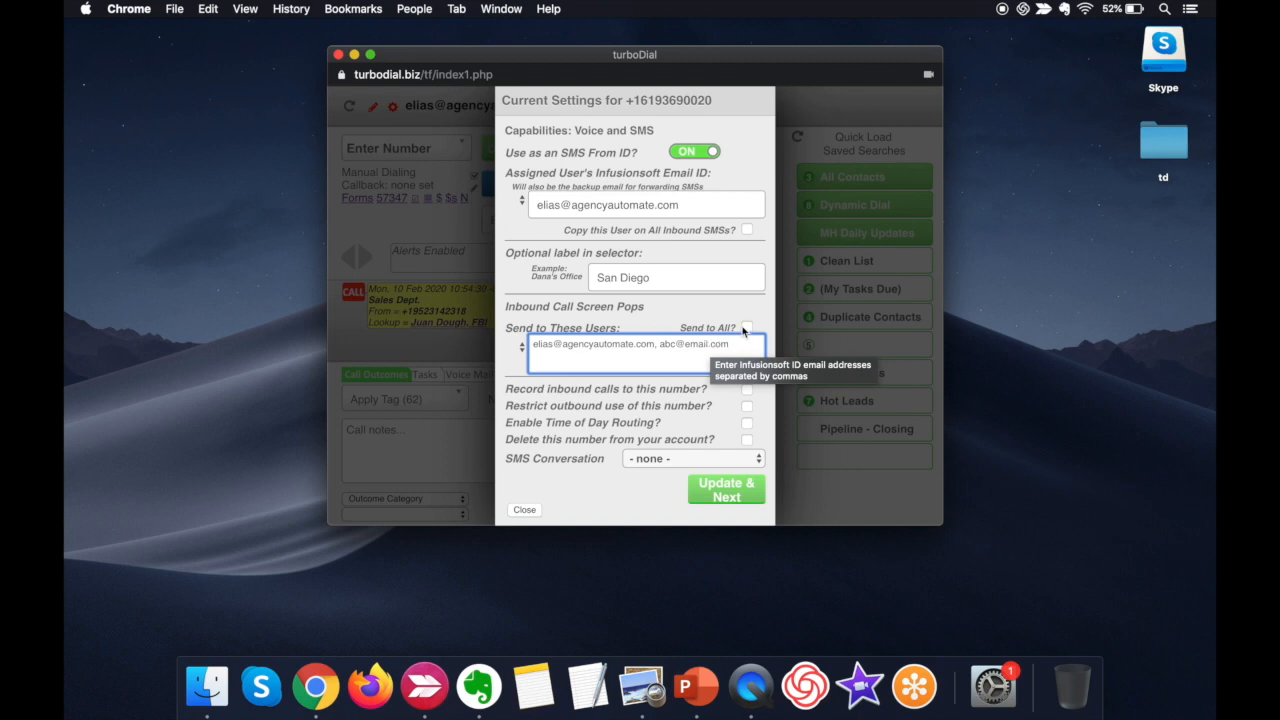
- Switch Send to All on and back off, and remove the second user's email from the screen pop recipients
left_click(746, 329)
triple_click(737, 347)
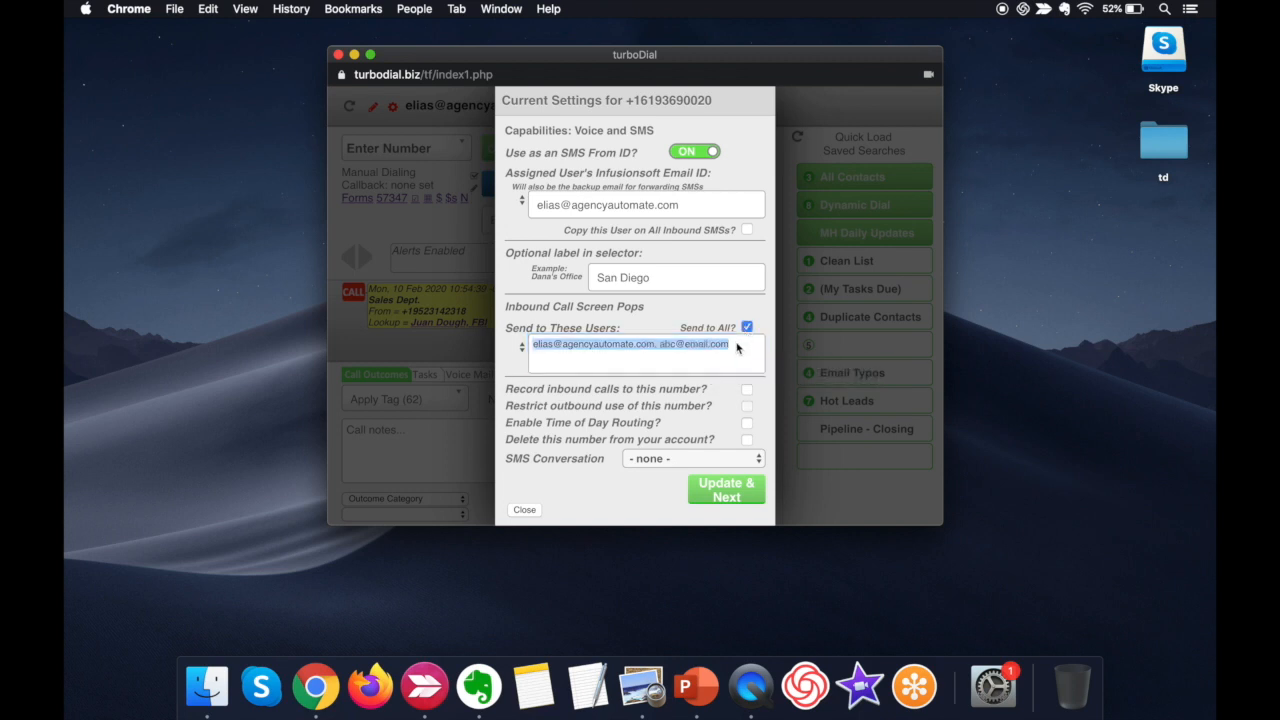
left_click(737, 346)
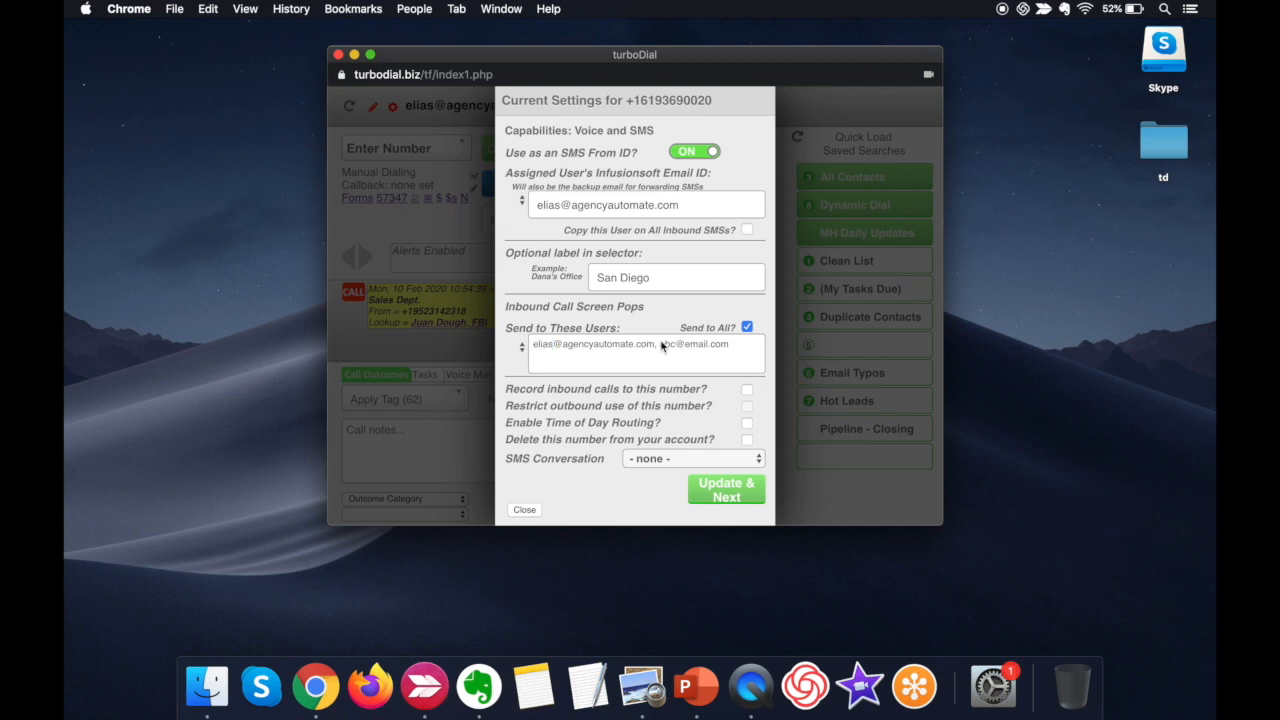
left_click(747, 328)
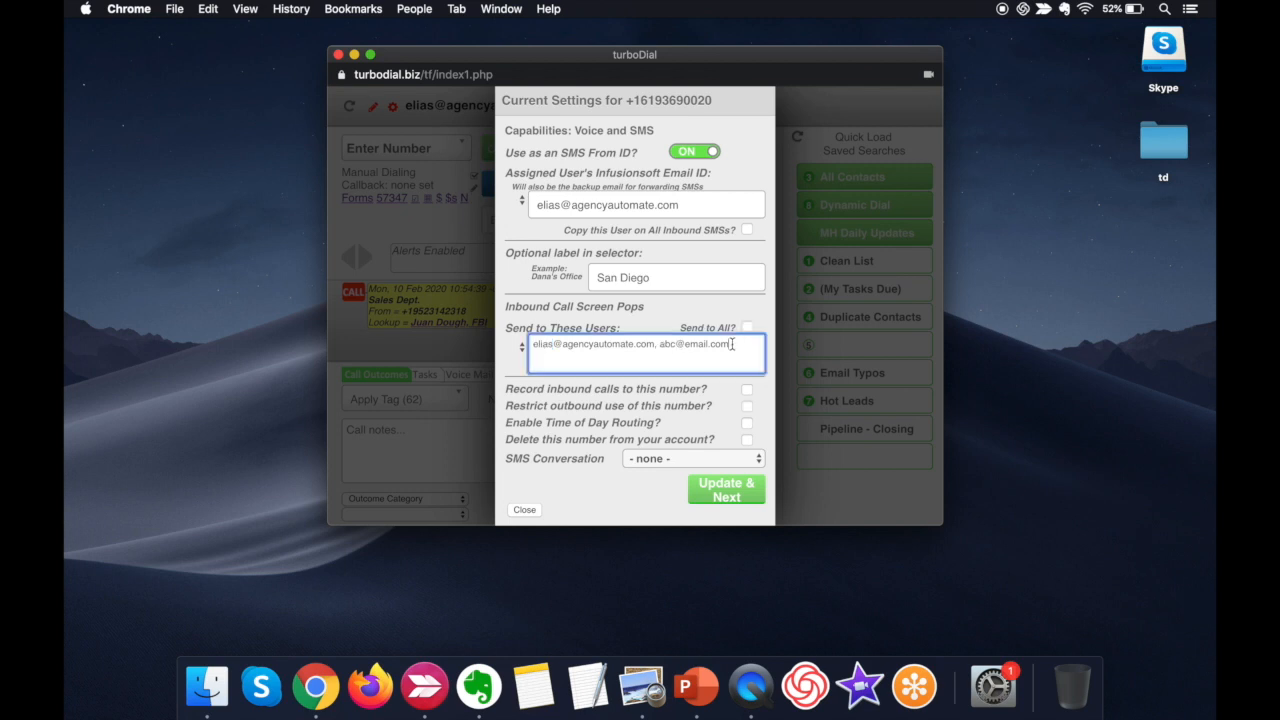
left_click_drag(730, 344, 657, 341)
key("BackSpace")
- Try the Time of Day Routing and number deletion options, switching each one back off
mouse_move(744, 395)
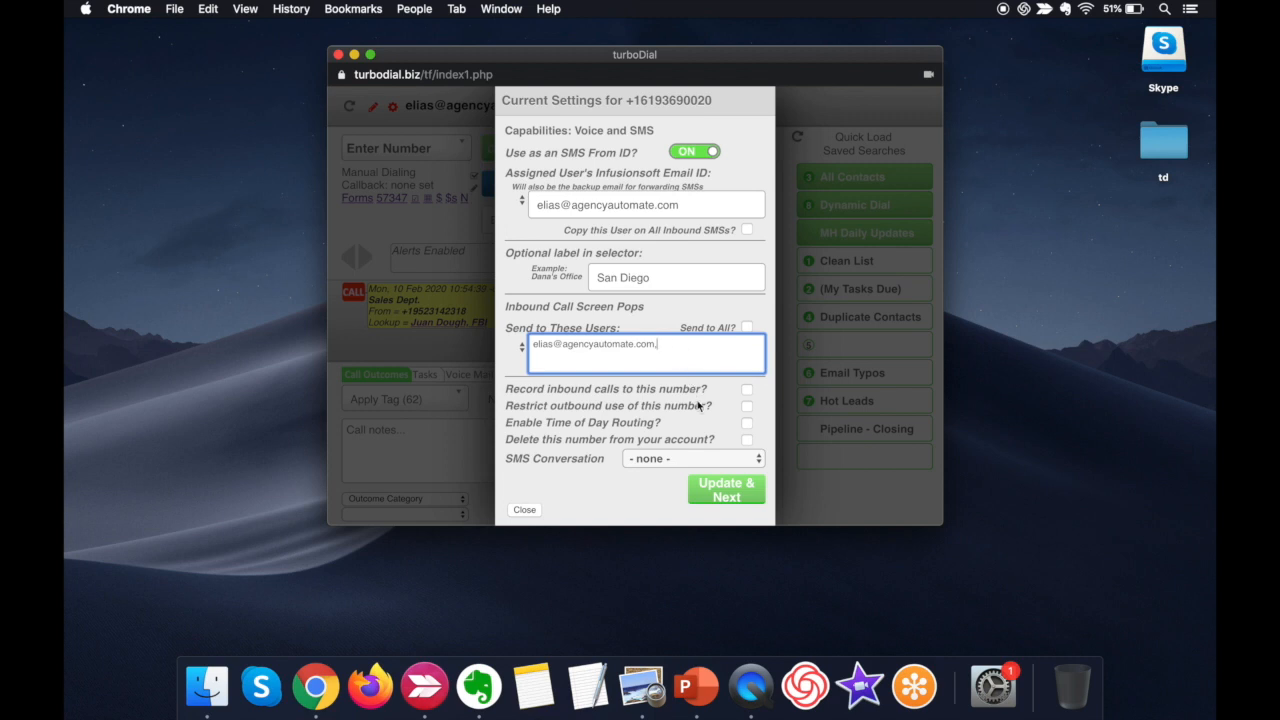
left_click(746, 425)
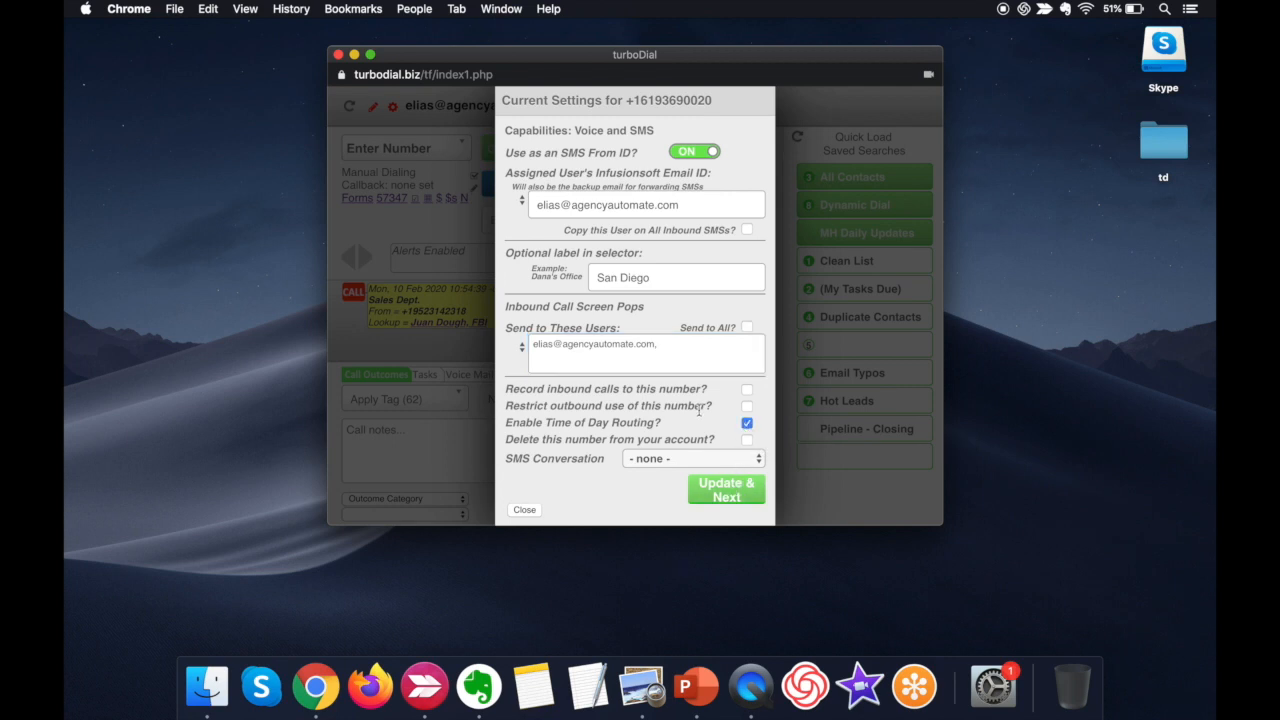
left_click(746, 424)
left_click(747, 440)
left_click(746, 440)
key("ctrl+Left")
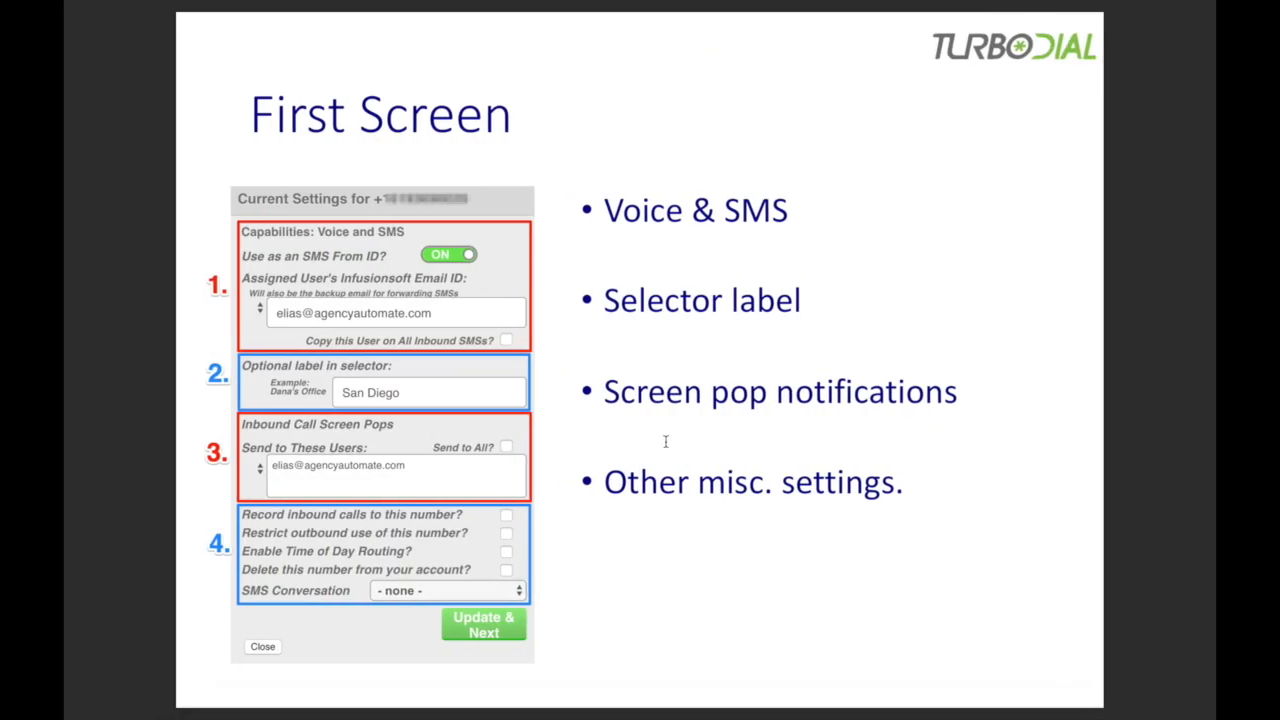
scroll(655, 435, "down", 1)
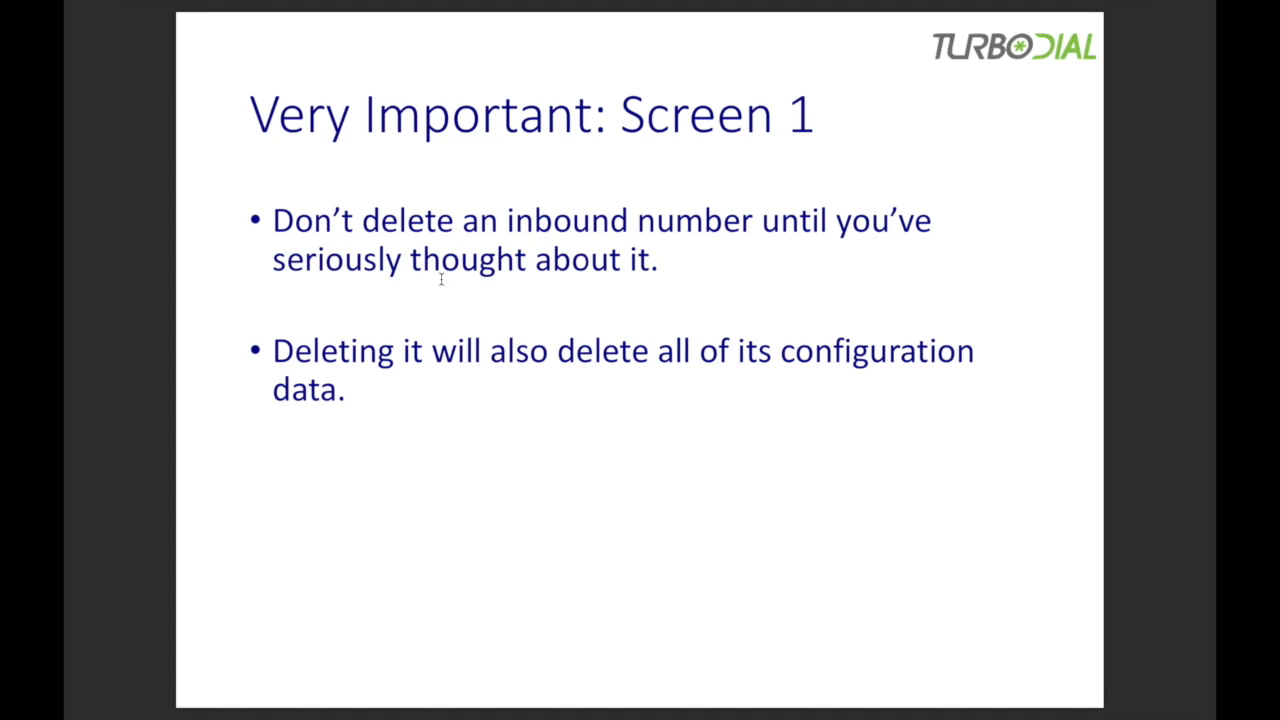
key("Right")
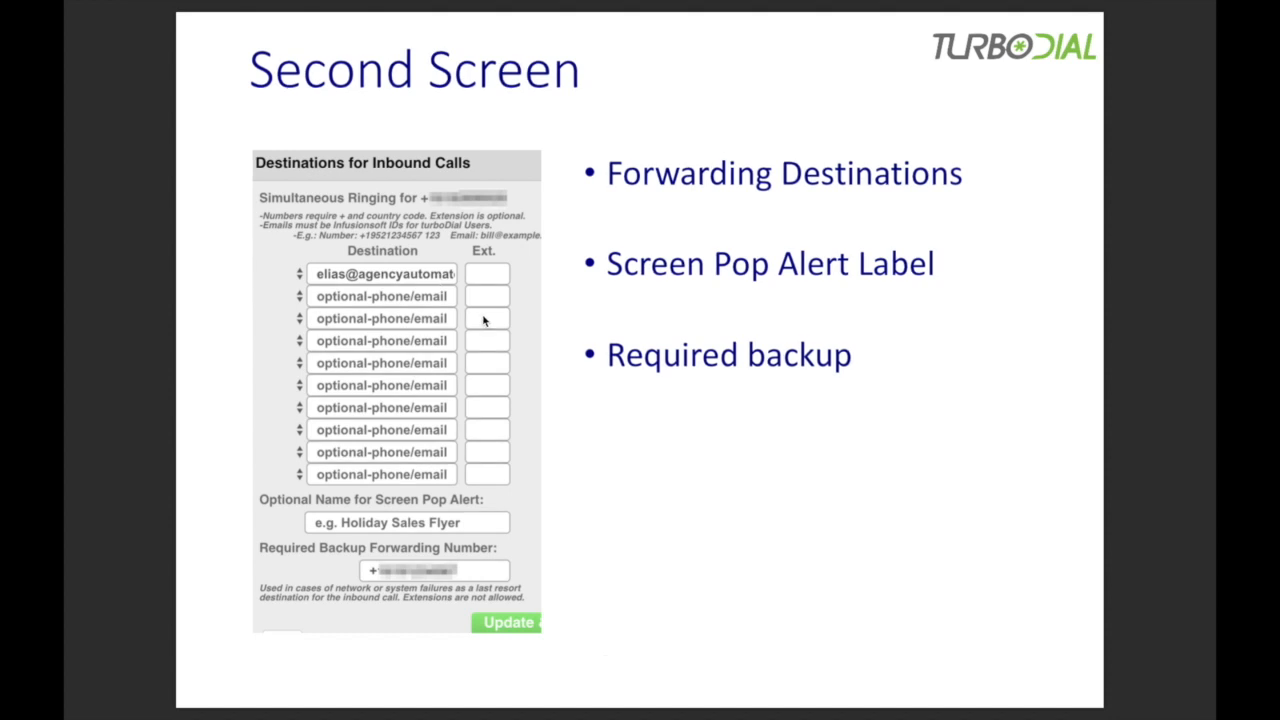
key("ctrl+Right")
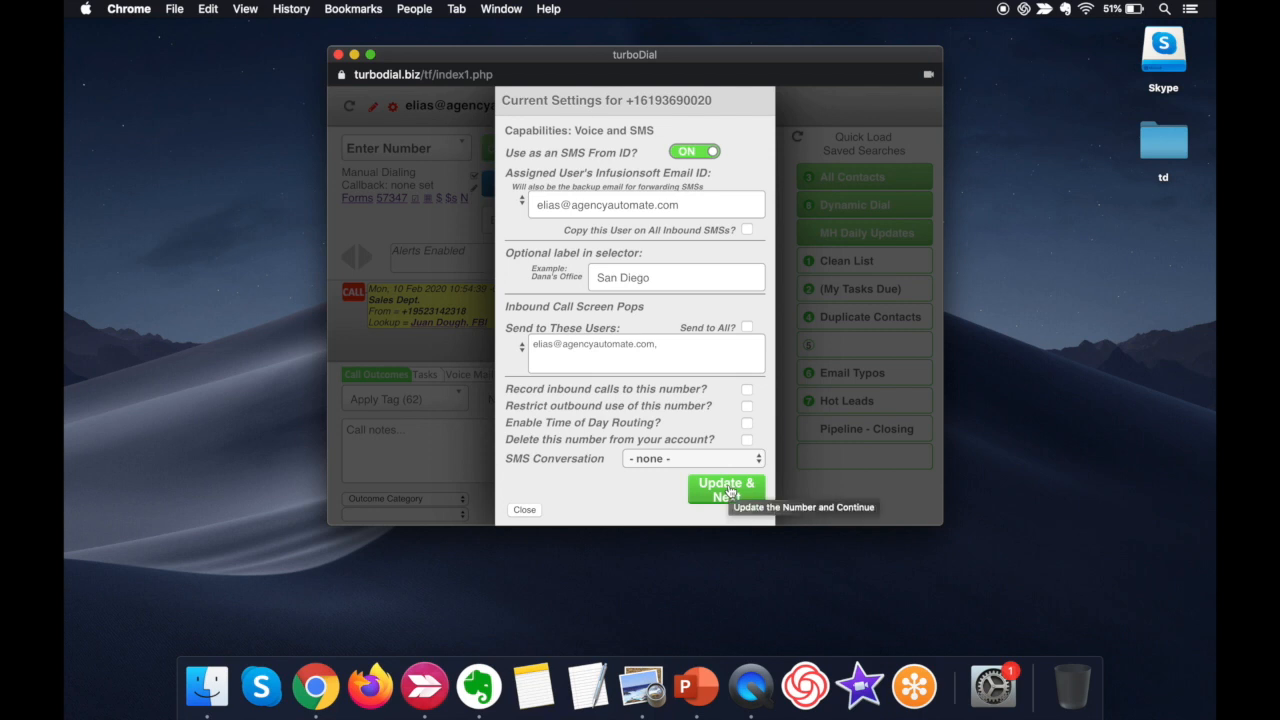
- Save the number's settings, continue to the inbound call destinations, and examine the first destination's quick-fill options
left_click(731, 493)
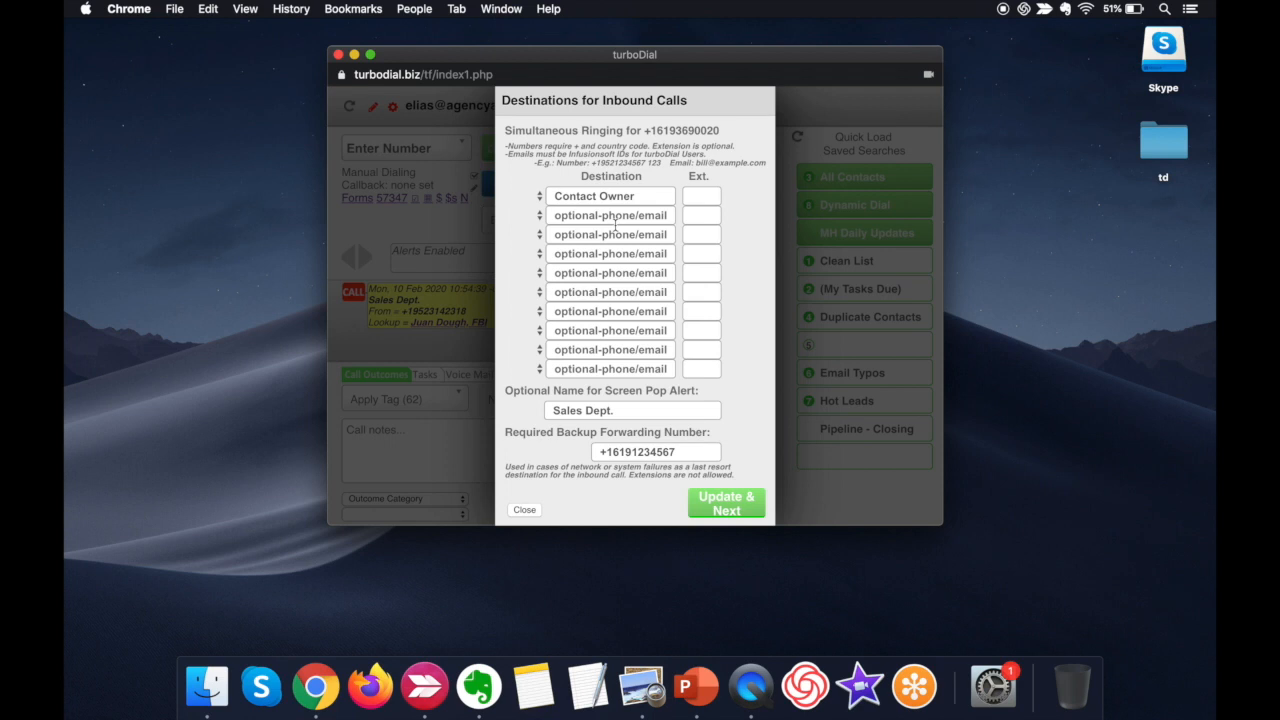
left_click(540, 197)
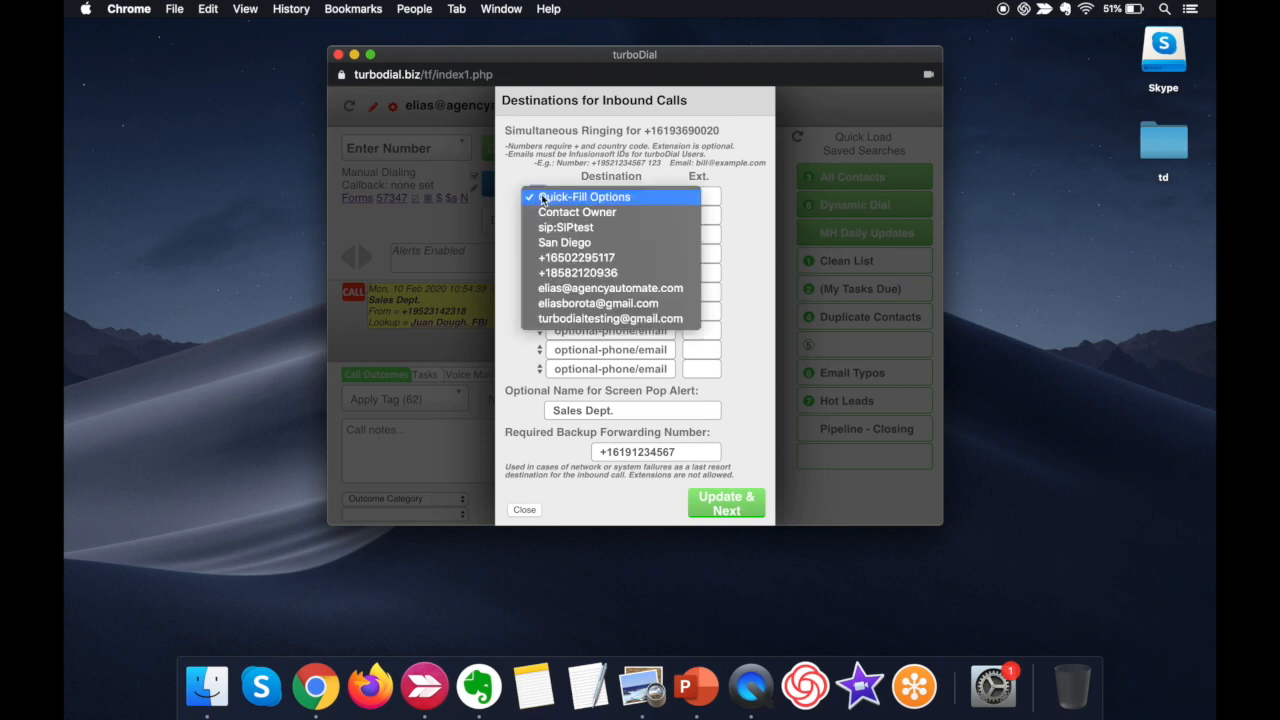
left_click(540, 196)
left_click(537, 198)
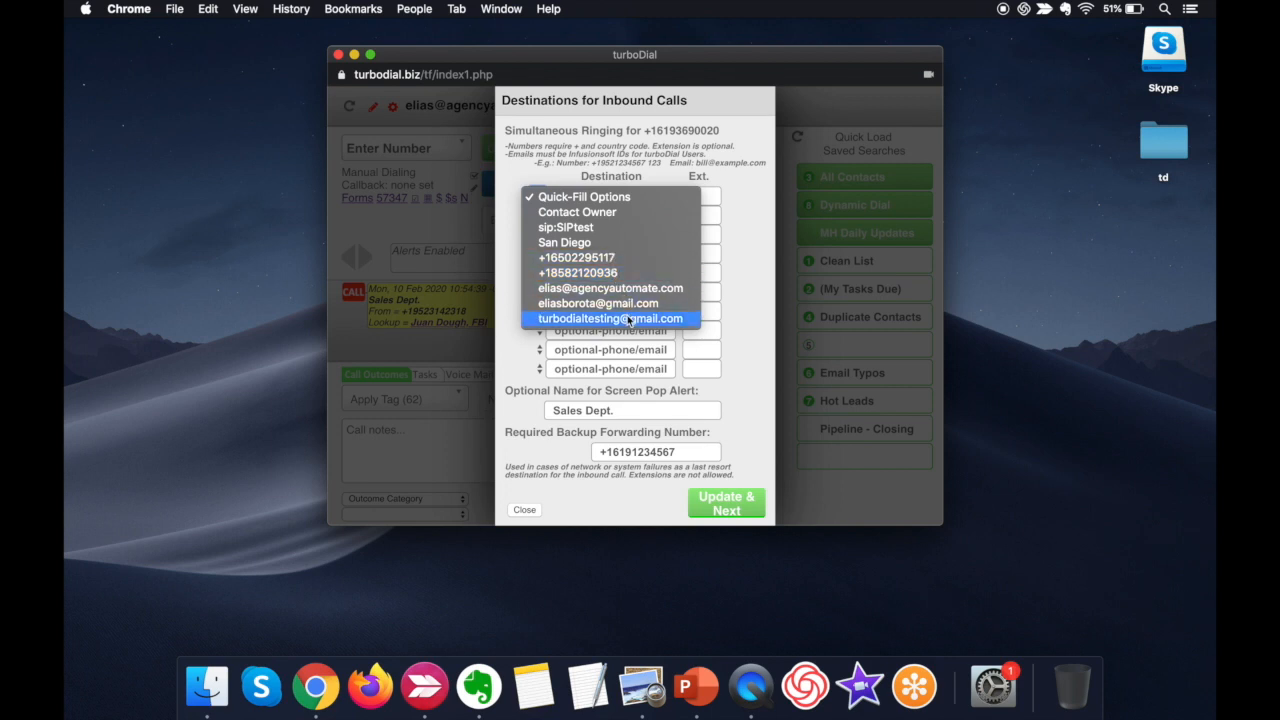
left_click(509, 216)
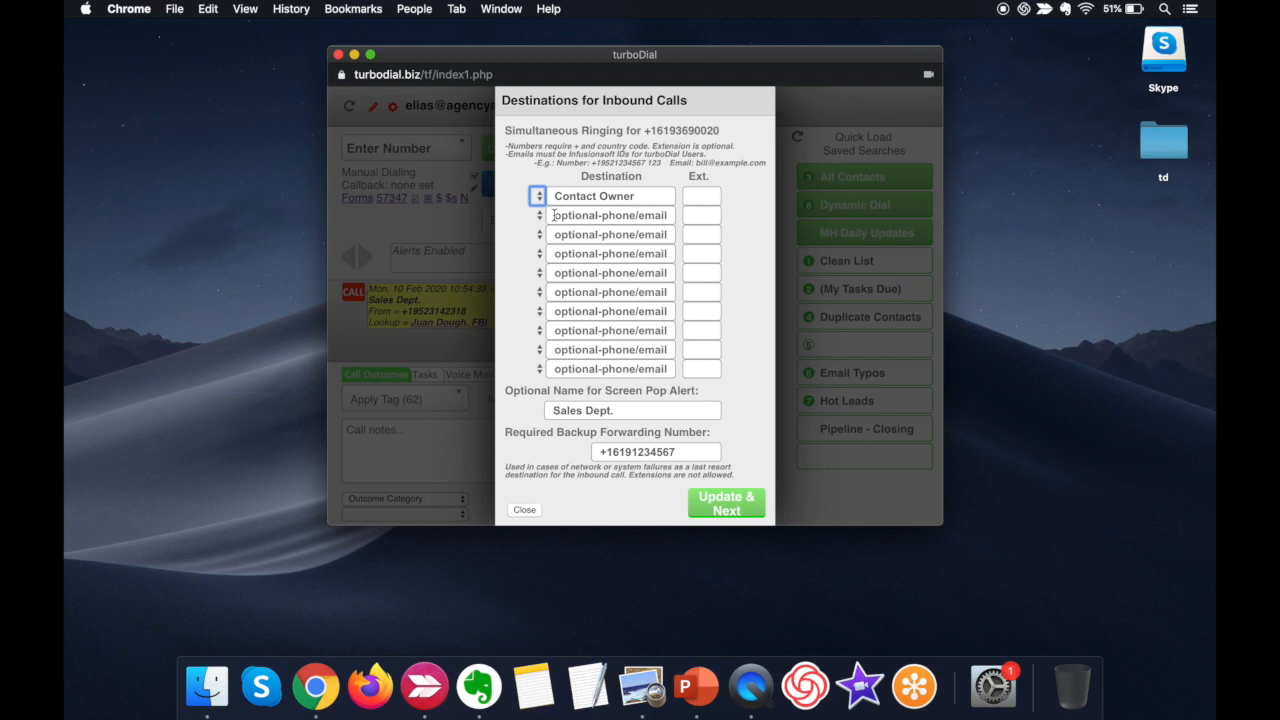
- Enter a phone number with + and country code as the second simultaneous ringing destination
left_click(554, 215)
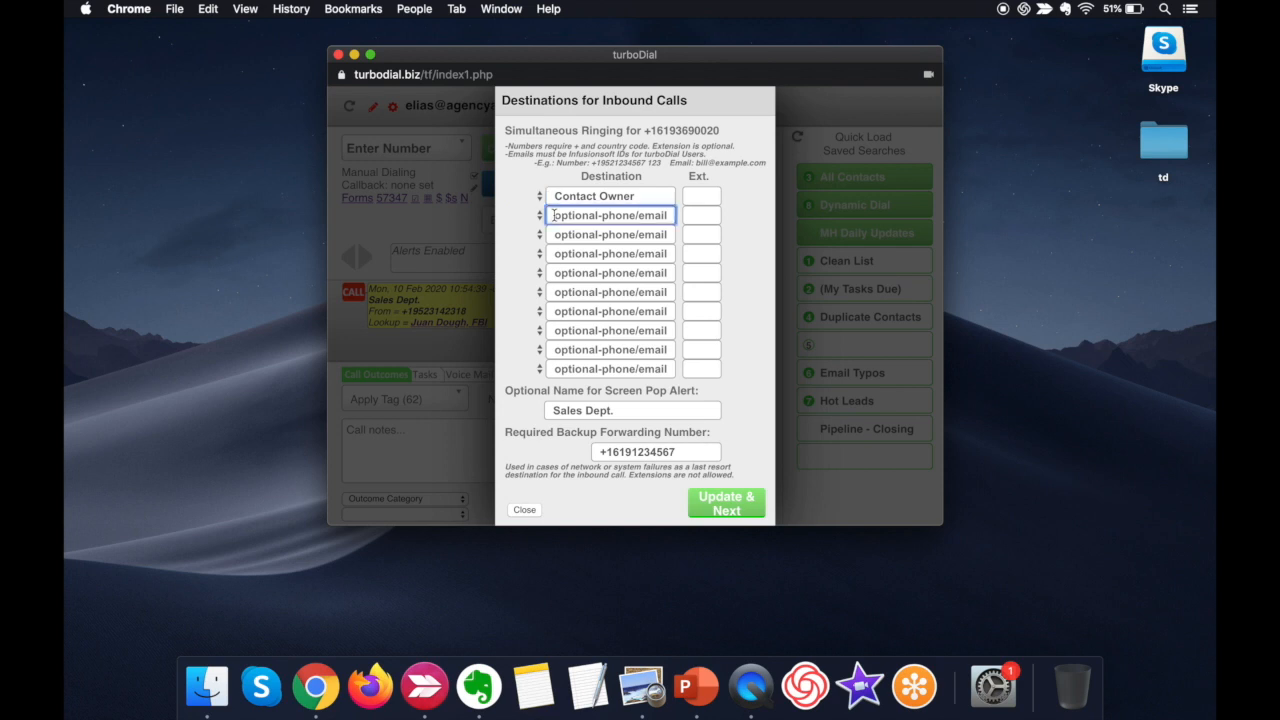
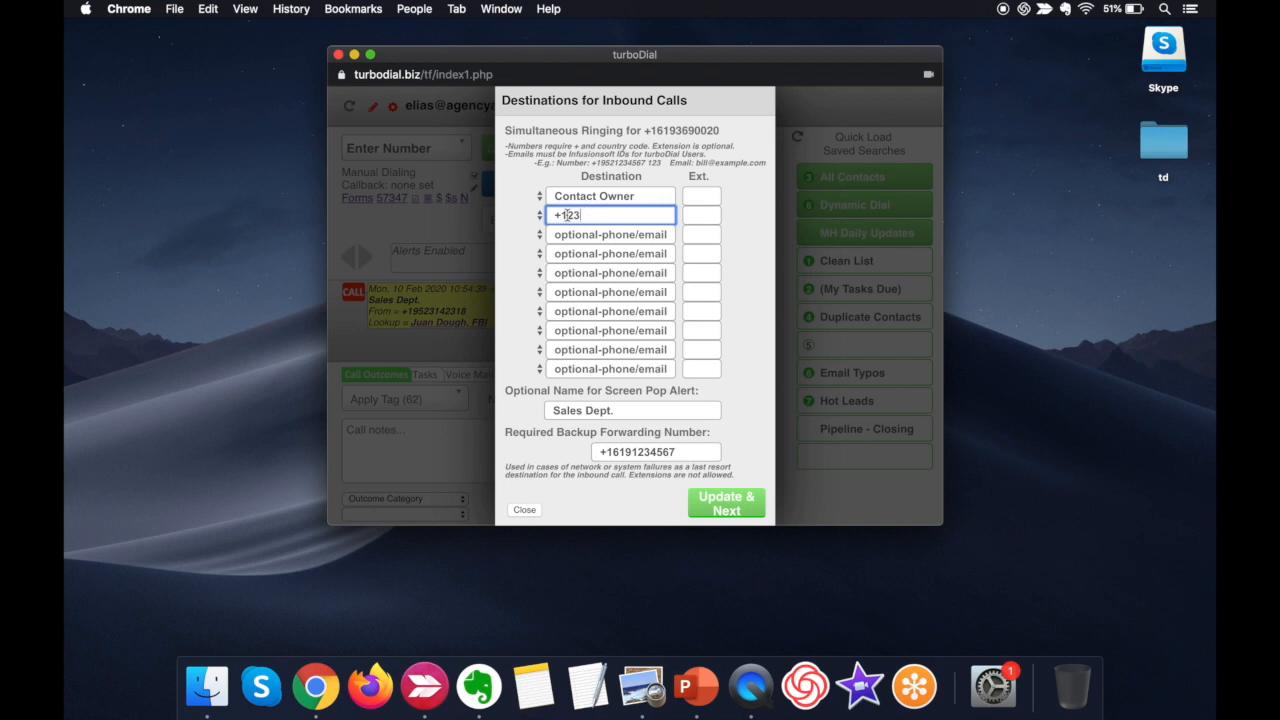
- Check the screen pop alert name, close the destinations without saving, and inspect the matching label on the call alert
left_click(656, 406)
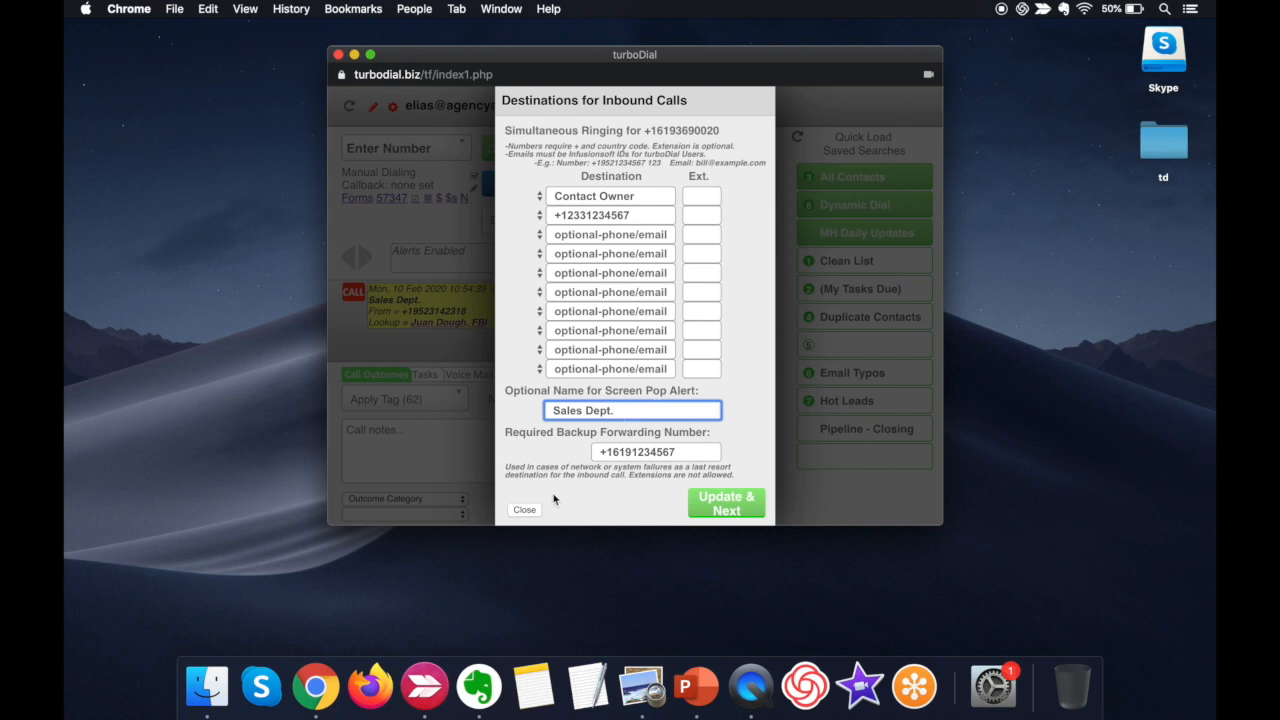
left_click(526, 510)
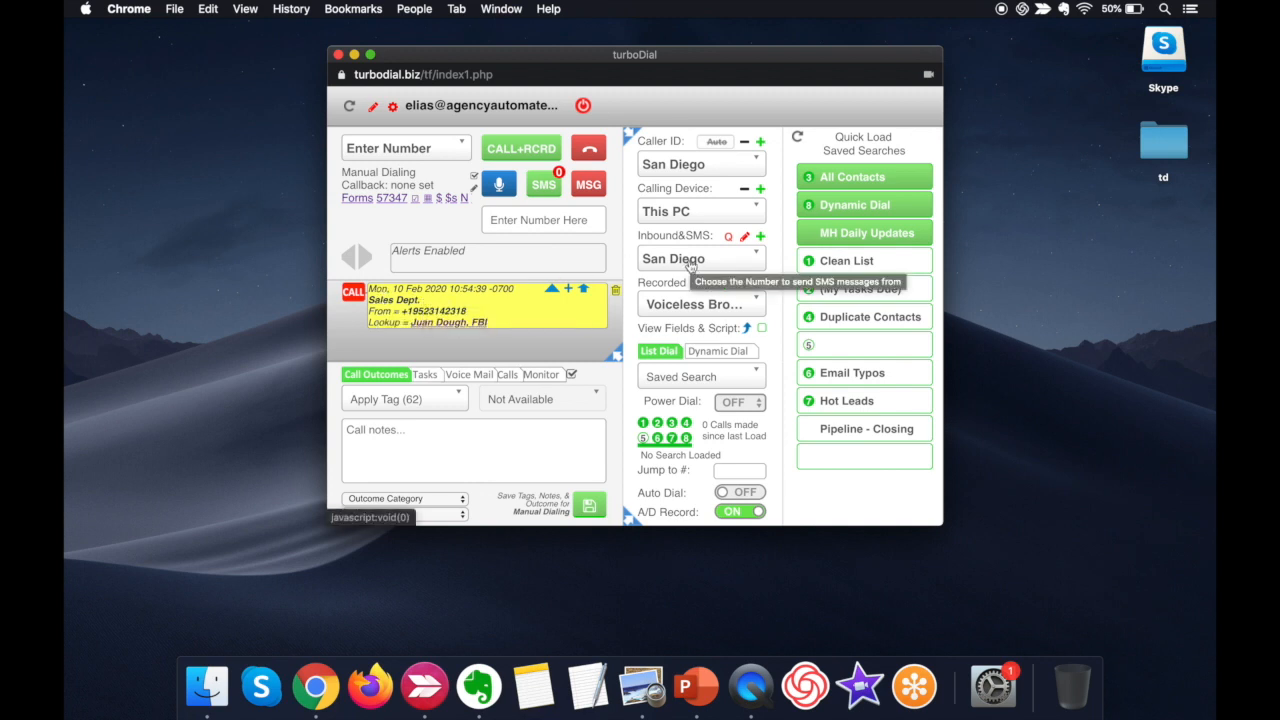
left_click(423, 307)
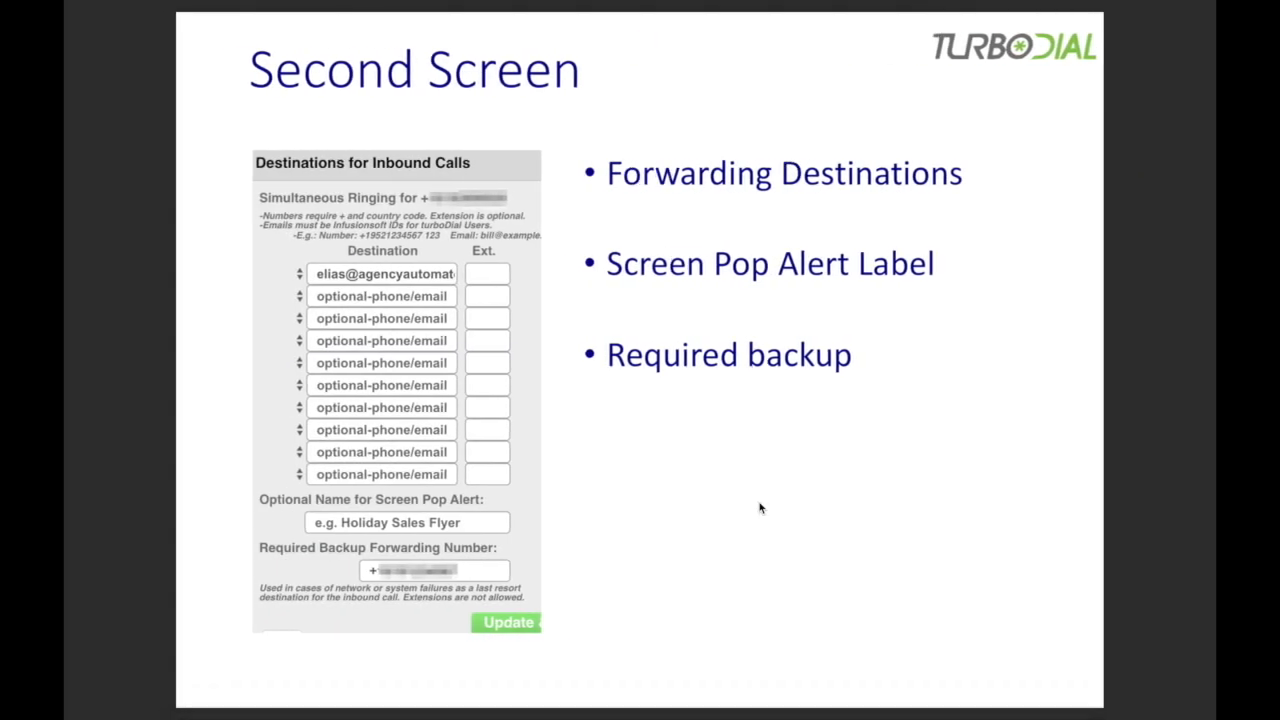
key("Right")
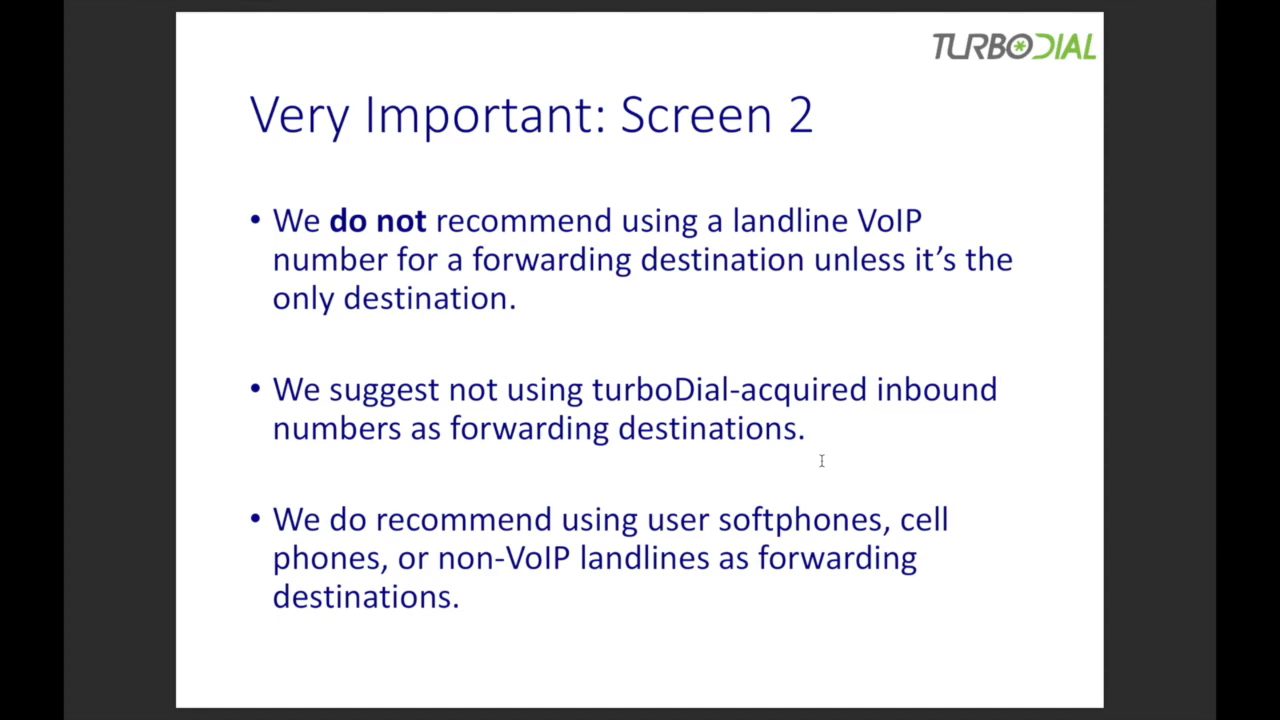
- Return to the inbound call destinations and fill the first destination with the first phone number from the quick-fill options
key("ctrl+Right")
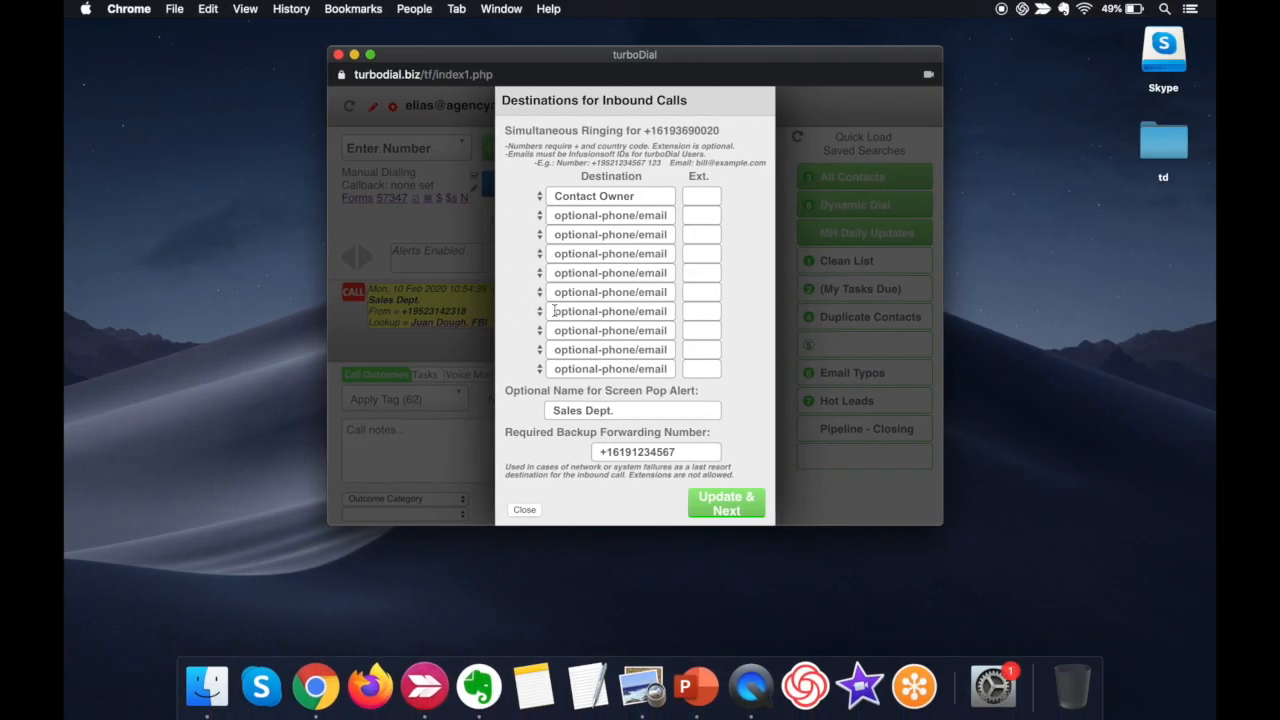
left_click(540, 197)
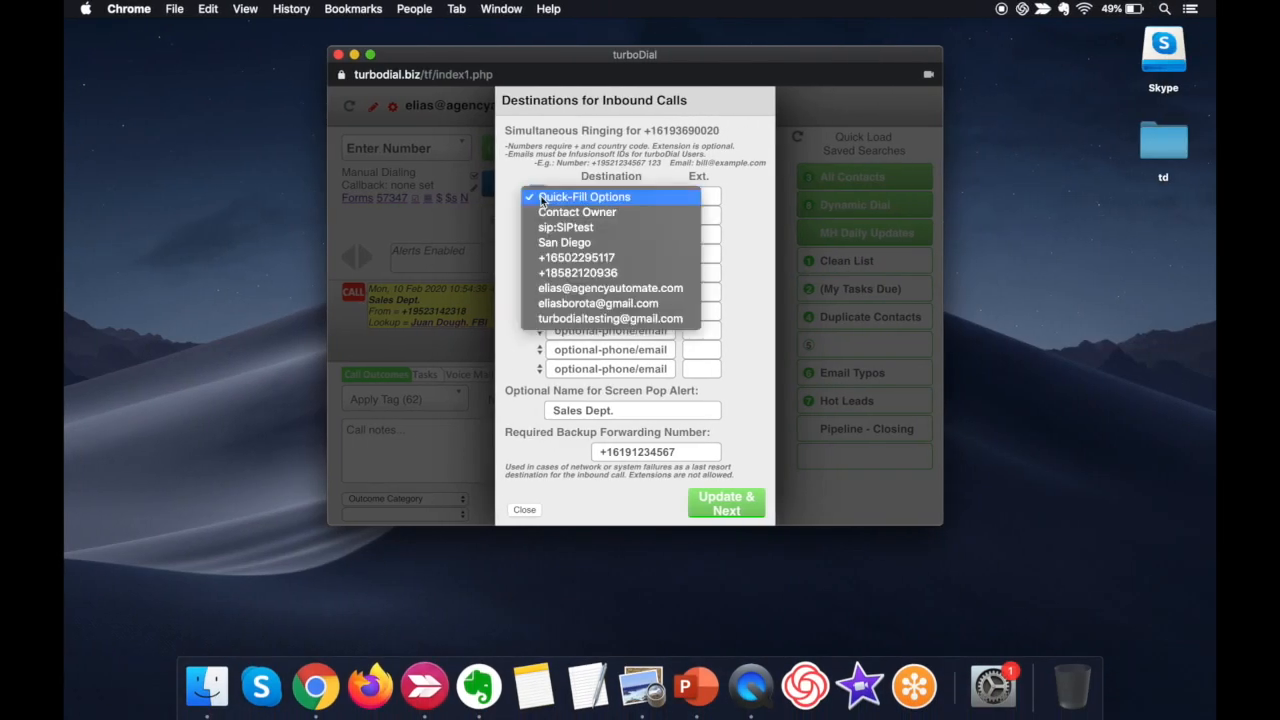
left_click(588, 258)
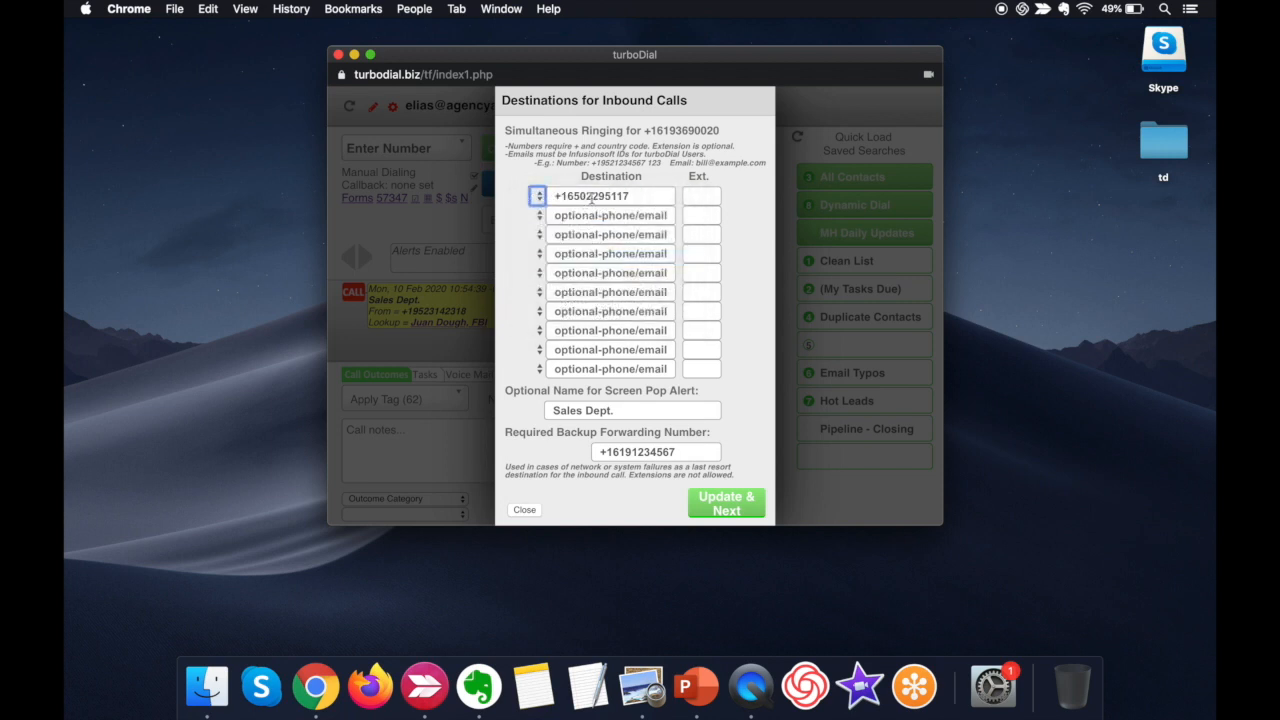
left_click(655, 196)
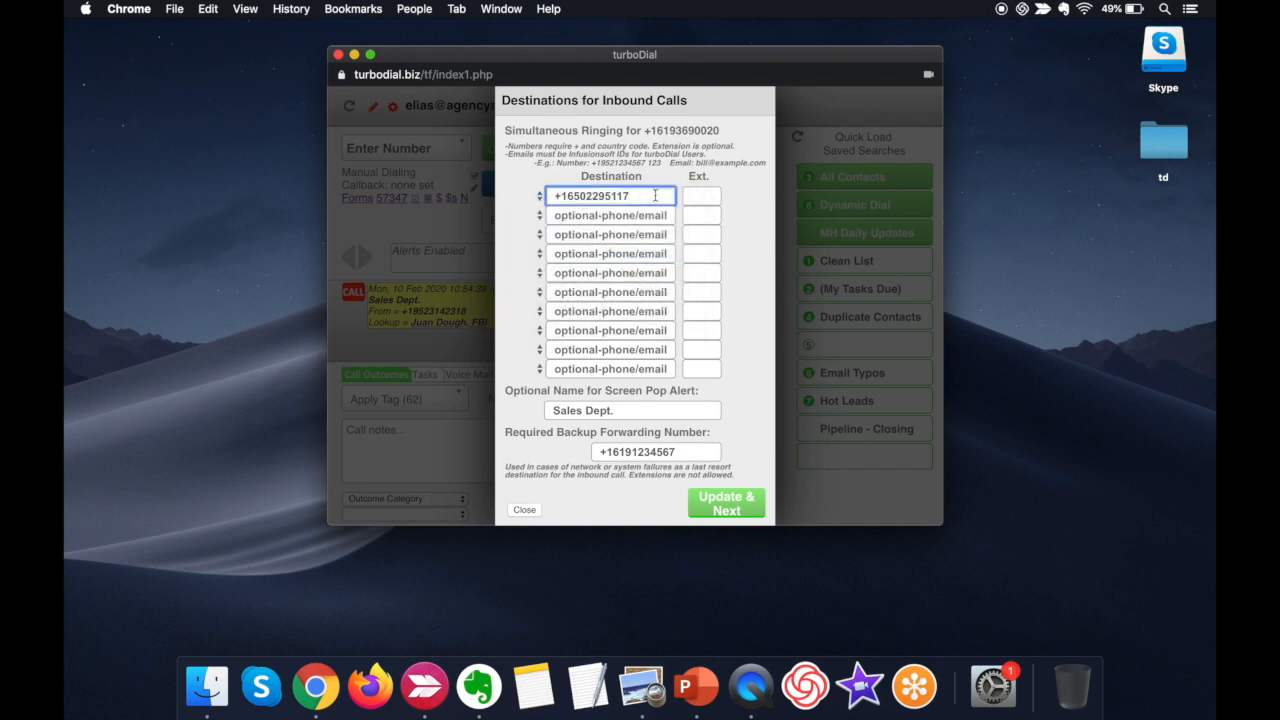